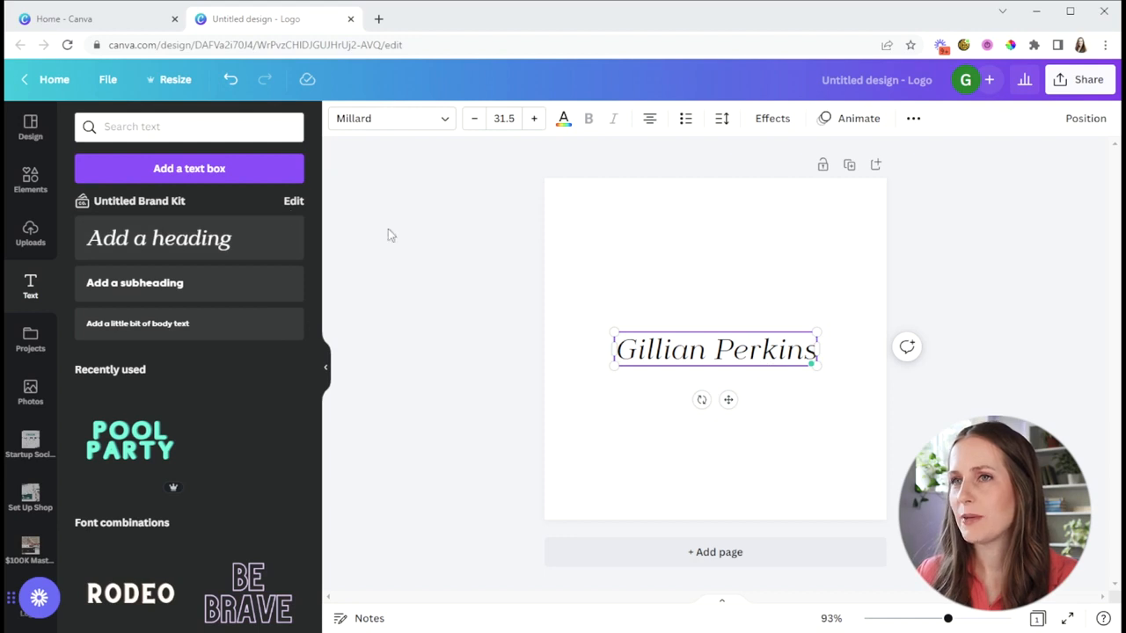
Step: Add a heading reading "Photography" below the name and set both text lines to the Gordita font
{"action": "left_click", "coordinate": [161, 251]}
{"action": "type", "text": "Photography"}
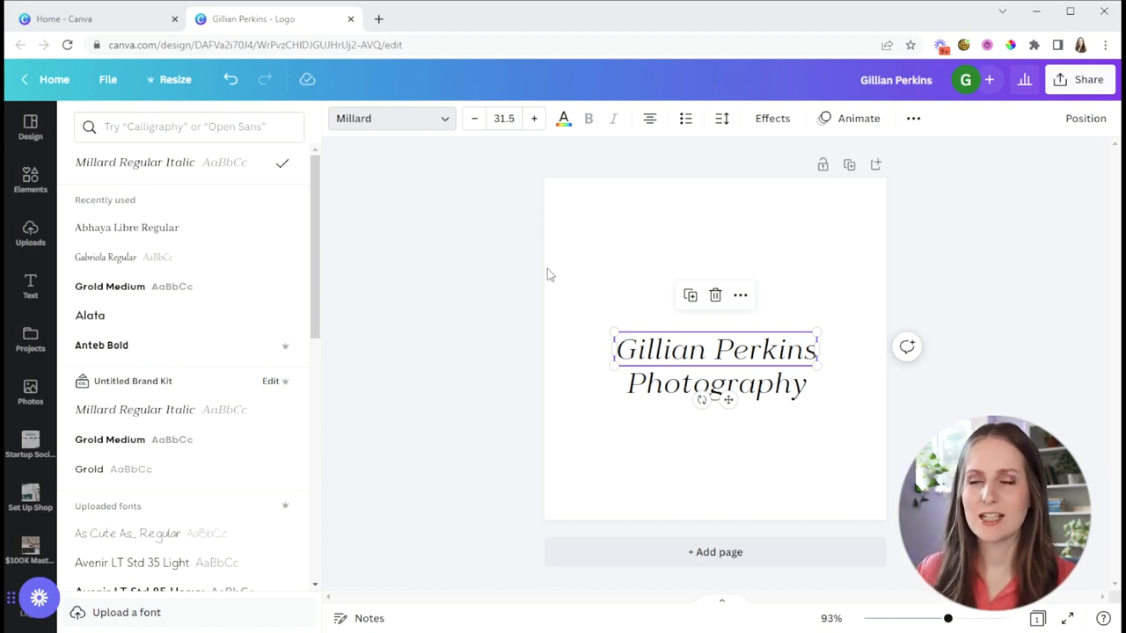
{"action": "left_click", "coordinate": [202, 126]}
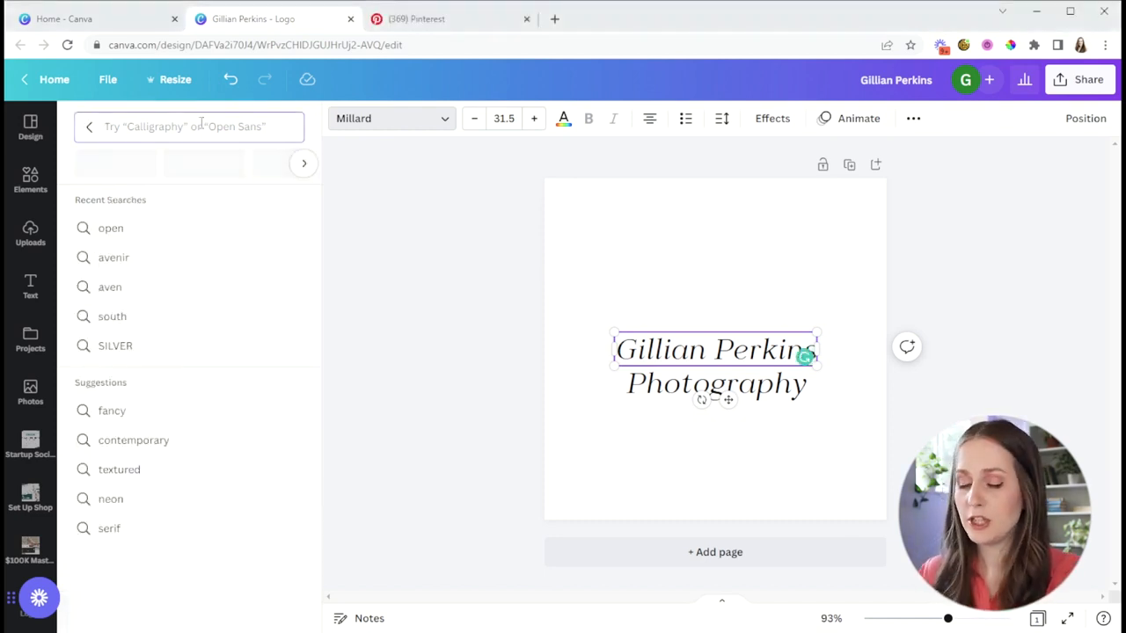
{"action": "type", "text": "go"}
{"action": "type", "text": "rdit"}
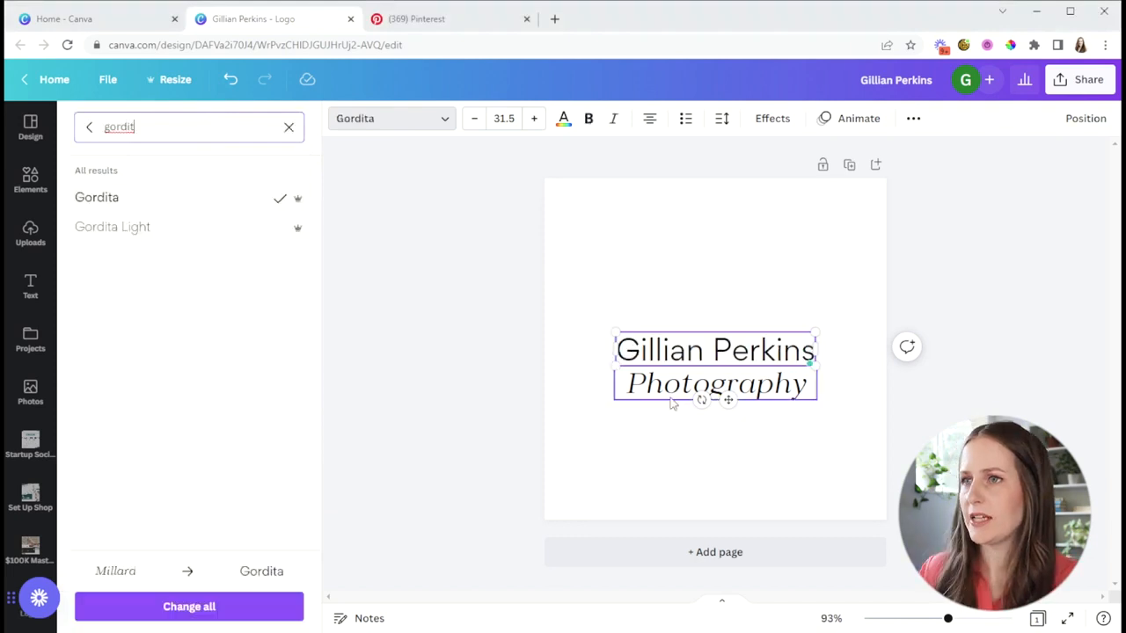
{"action": "left_click", "coordinate": [669, 388]}
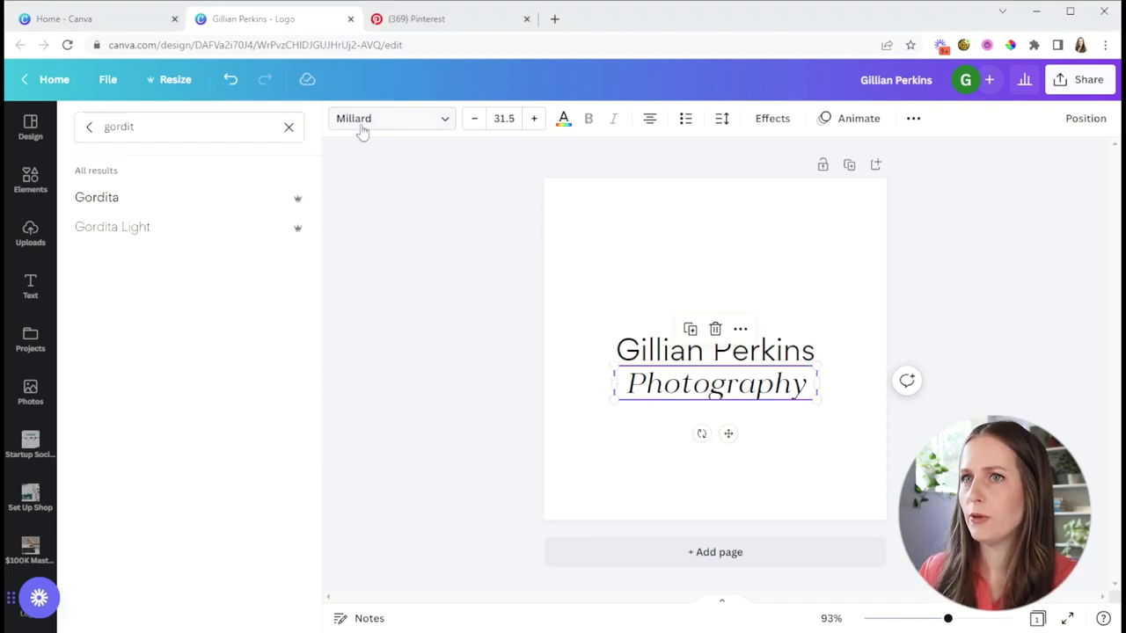
{"action": "left_click", "coordinate": [361, 130]}
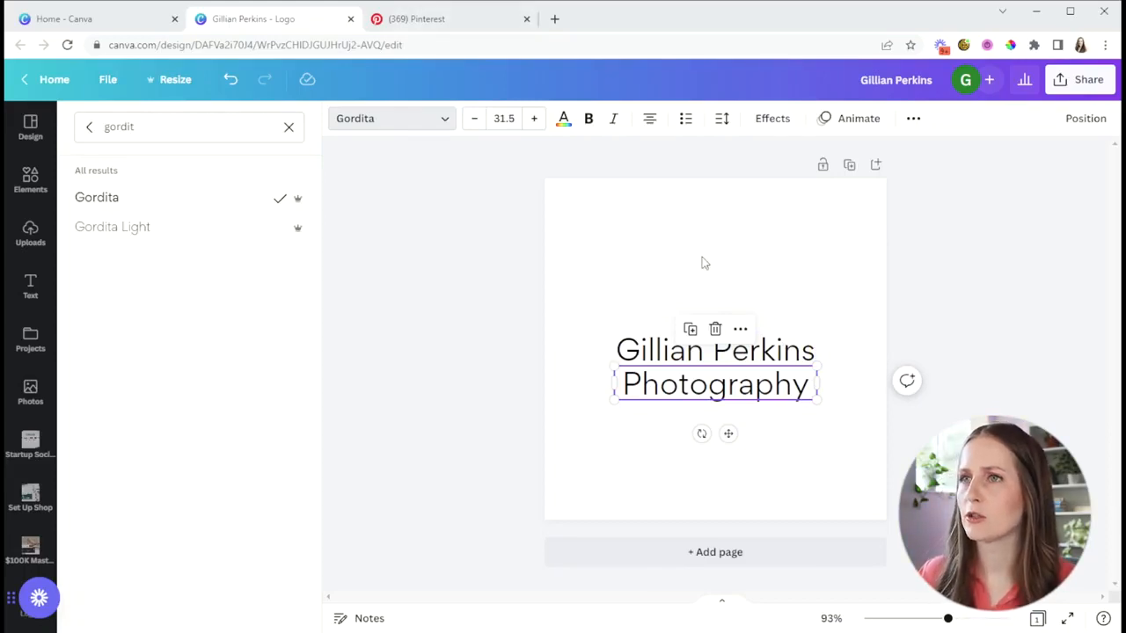
Step: Curve the Photography text into a downward-bulging arc with a curve value of -80 and move it lower on the page
{"action": "left_click", "coordinate": [763, 120]}
{"action": "left_click", "coordinate": [201, 546]}
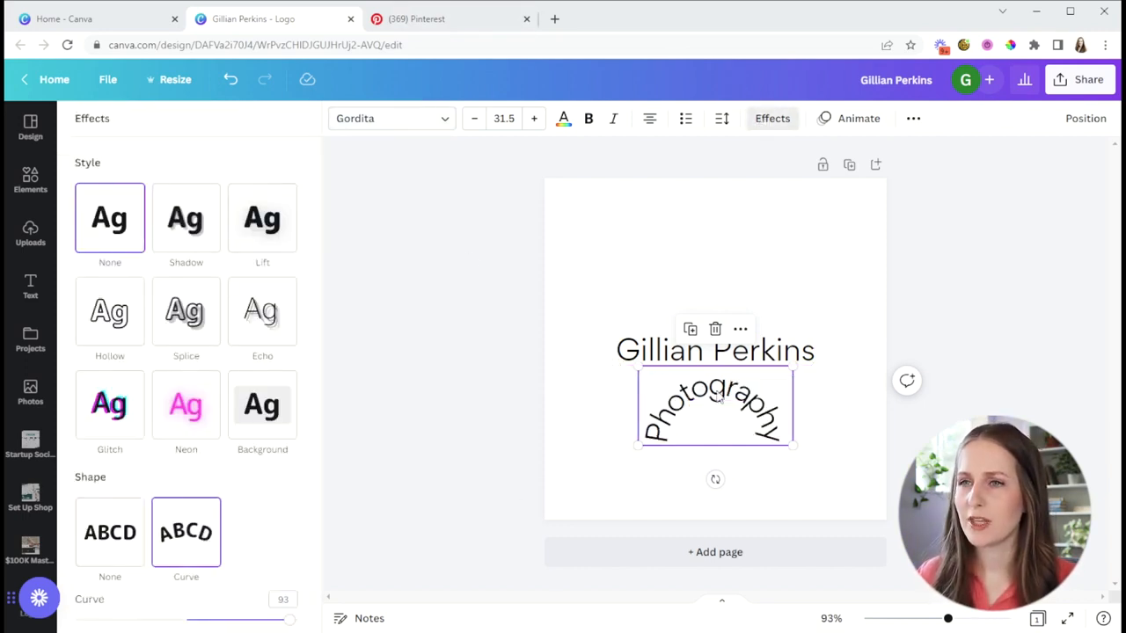
{"action": "left_click_drag", "start_coordinate": [295, 622], "coordinate": [97, 581]}
{"action": "left_click_drag", "start_coordinate": [668, 377], "coordinate": [674, 446]}
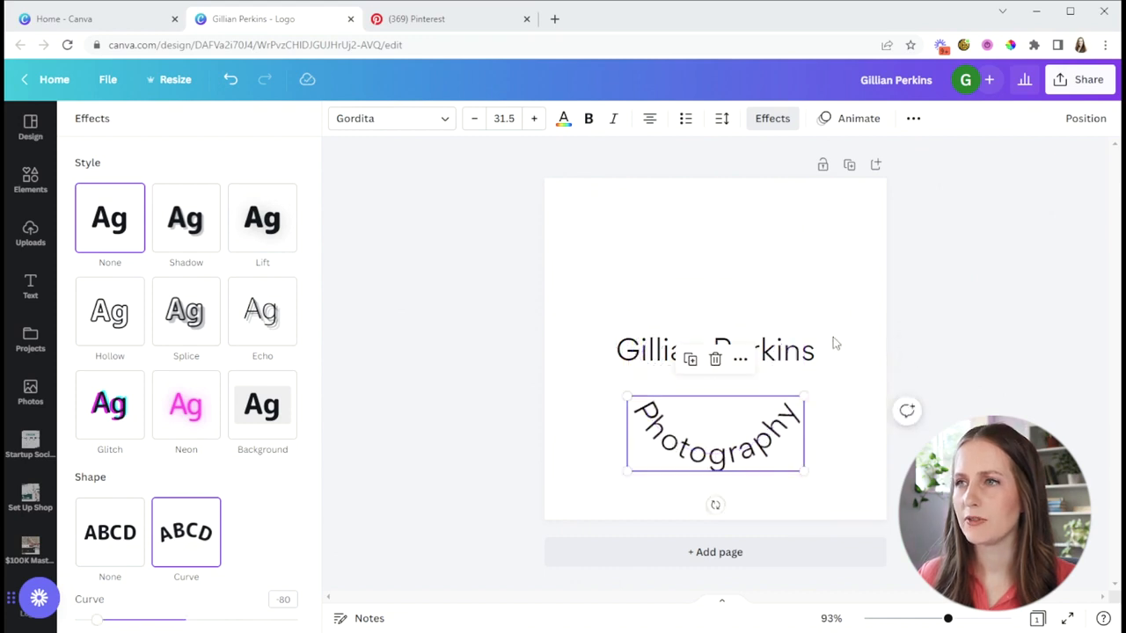
Step: Curve the name text upward with a curve value of 68 and place it centred above the Photography arc
{"action": "left_click", "coordinate": [807, 357]}
{"action": "left_click", "coordinate": [182, 535]}
{"action": "left_click_drag", "start_coordinate": [242, 620], "coordinate": [262, 620]}
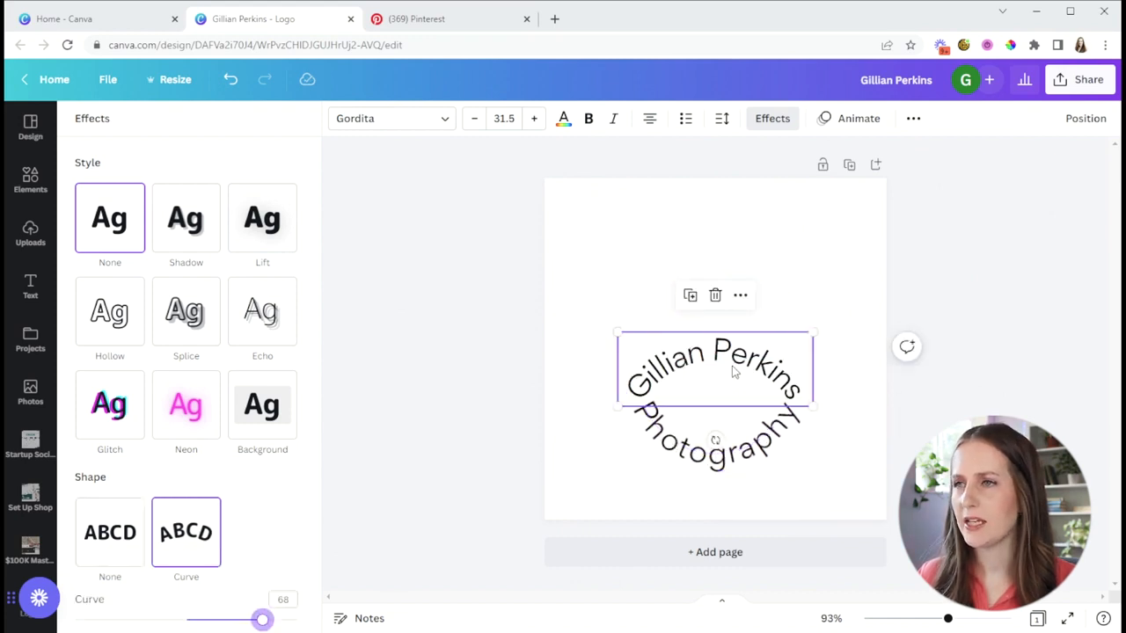
{"action": "left_click_drag", "start_coordinate": [733, 360], "coordinate": [729, 279]}
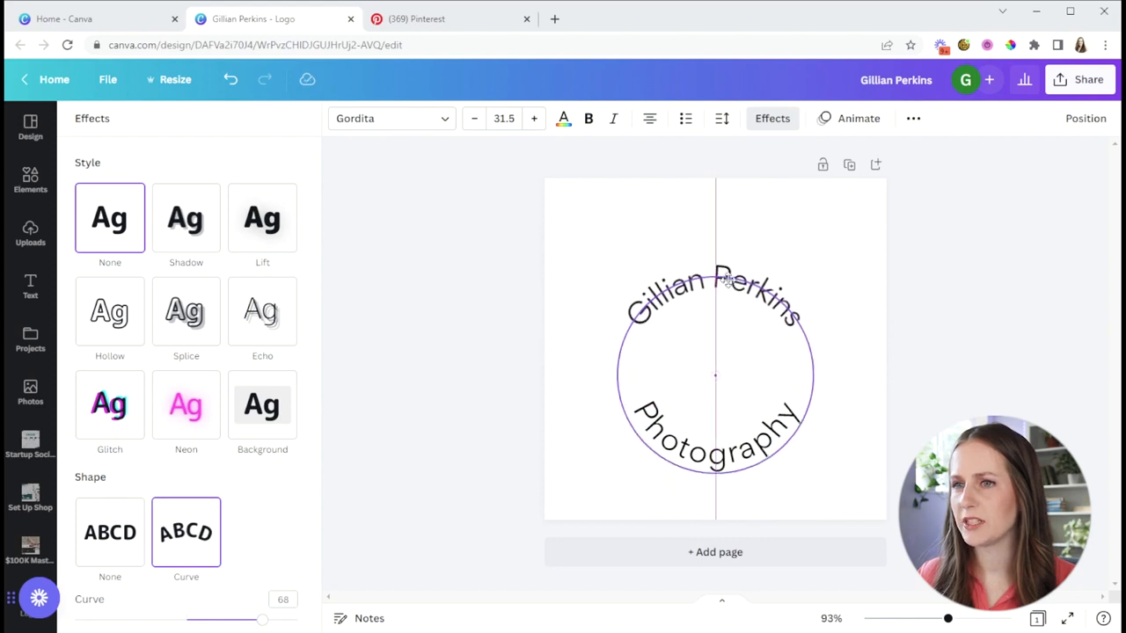
{"action": "left_click_drag", "start_coordinate": [729, 280], "coordinate": [723, 304]}
Step: Convert both curved text lines, the name and Photography, to uppercase
{"action": "left_click", "coordinate": [723, 304]}
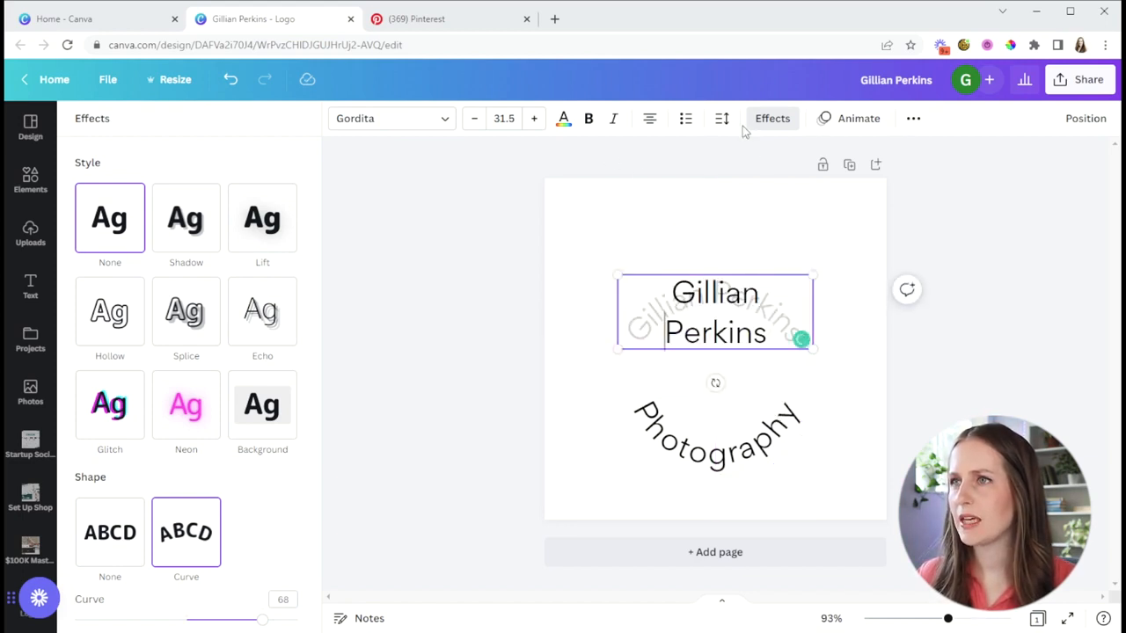
{"action": "left_click", "coordinate": [912, 120]}
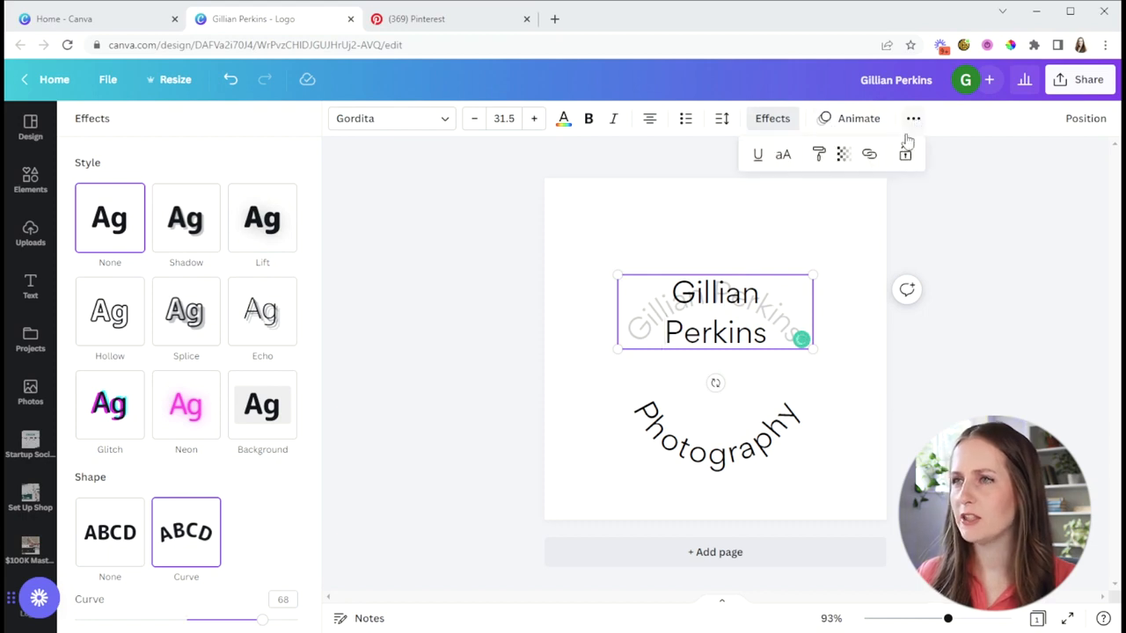
{"action": "left_click", "coordinate": [785, 155]}
{"action": "left_click", "coordinate": [739, 466]}
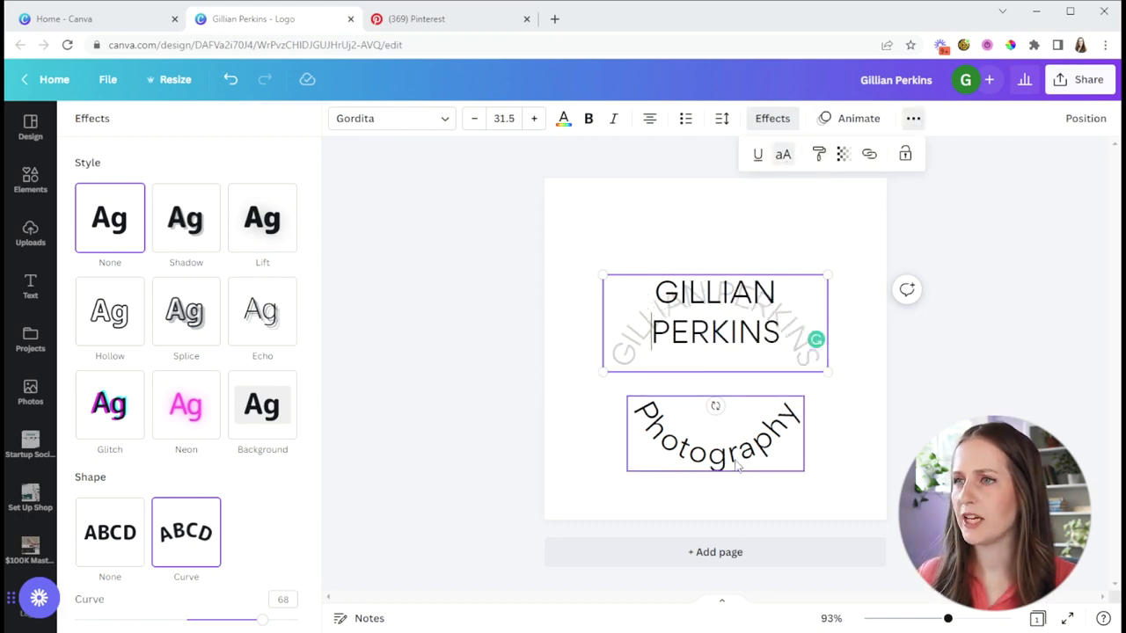
{"action": "left_click", "coordinate": [913, 123]}
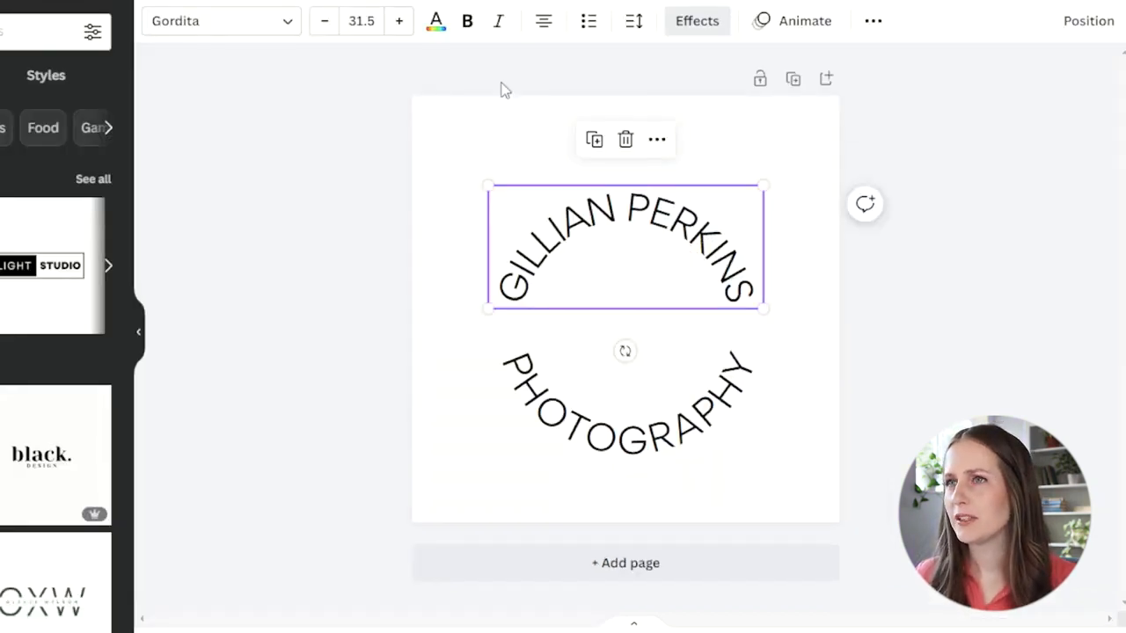
Step: Set the font size of both curved text lines to 24
{"action": "left_click", "coordinate": [361, 21]}
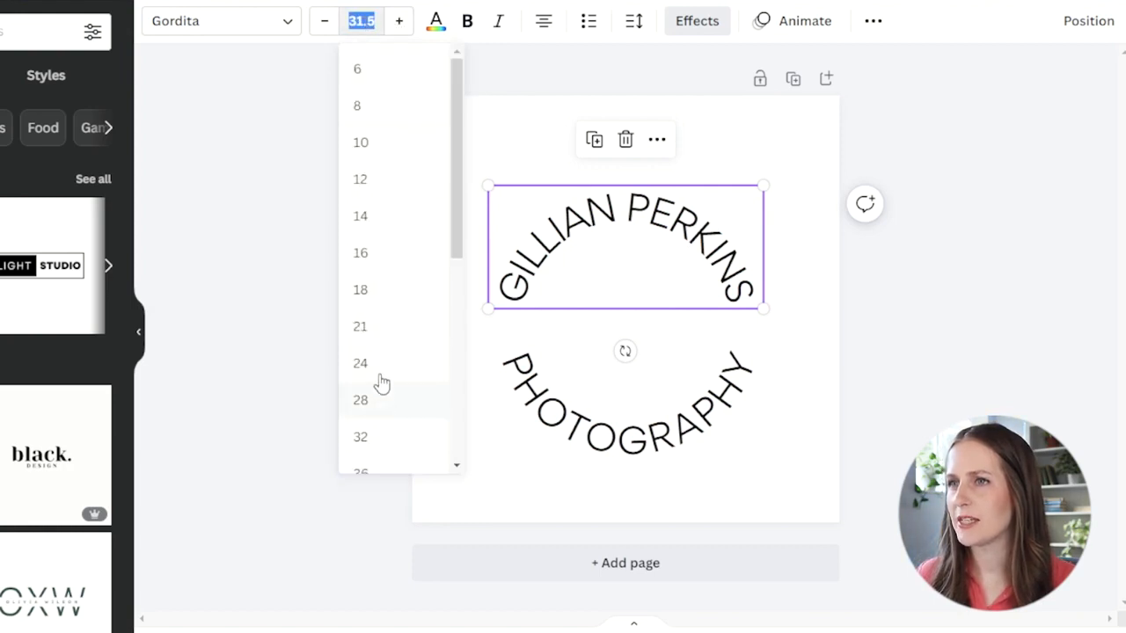
{"action": "left_click", "coordinate": [378, 362]}
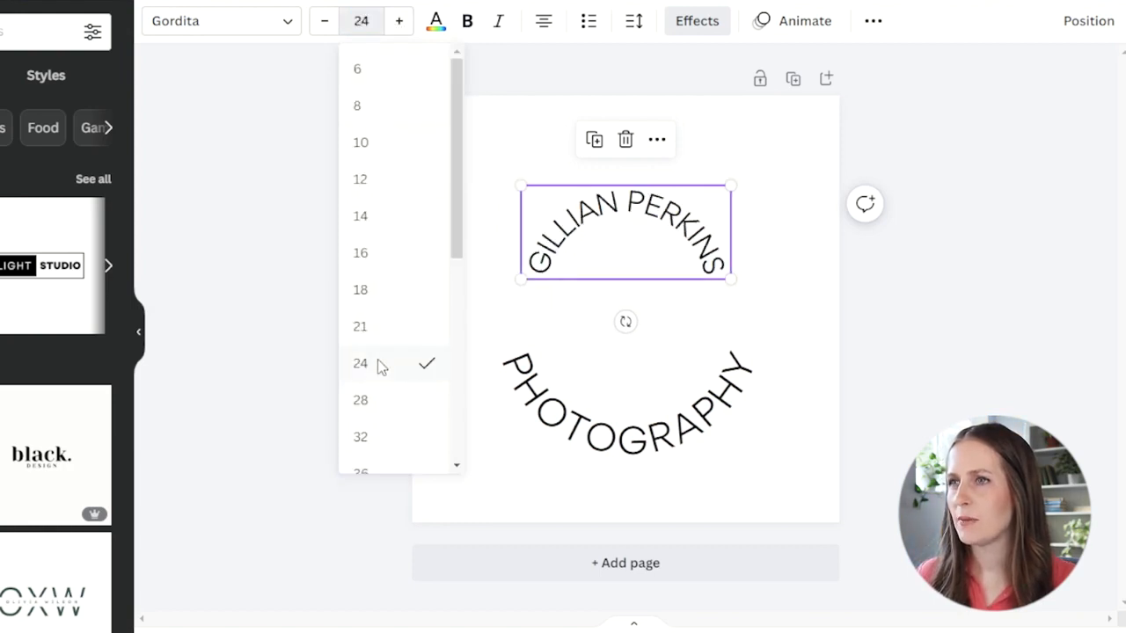
{"action": "left_click", "coordinate": [675, 442]}
{"action": "left_click", "coordinate": [369, 19]}
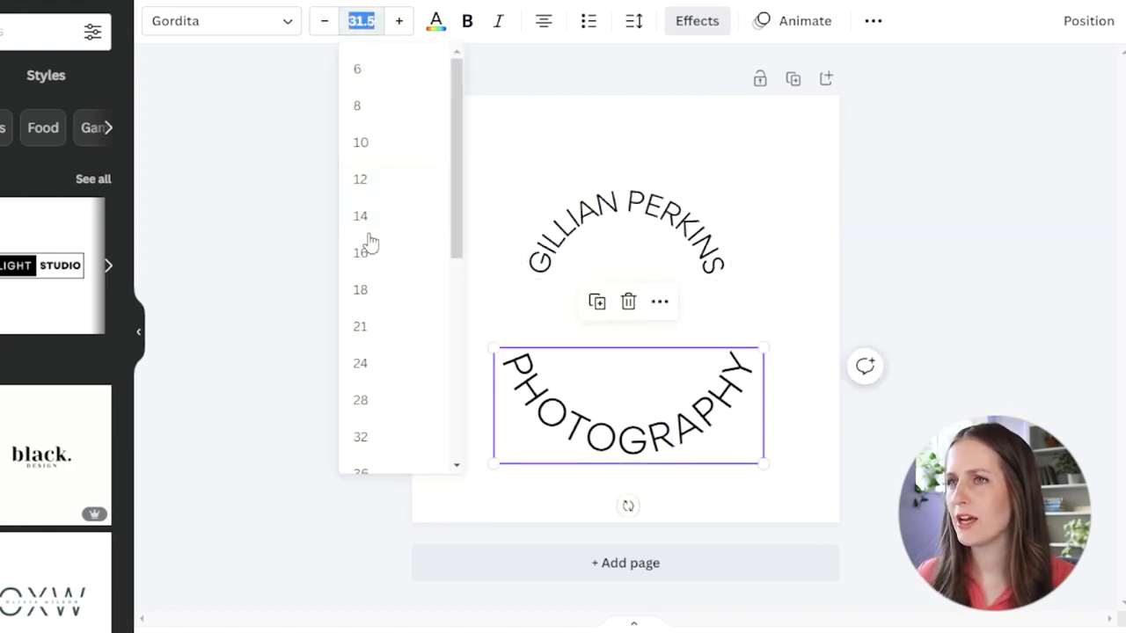
{"action": "left_click", "coordinate": [379, 365]}
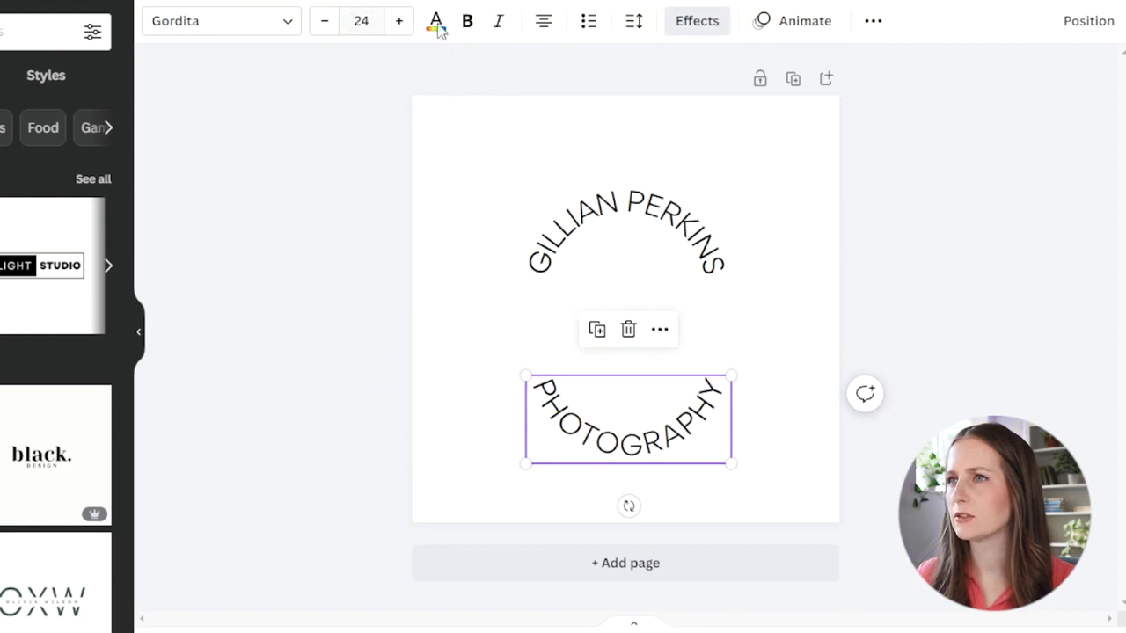
Step: Widen the letter spacing of the name and Photography arcs so that together they form a circle
{"action": "left_click", "coordinate": [630, 205]}
{"action": "left_click", "coordinate": [631, 205]}
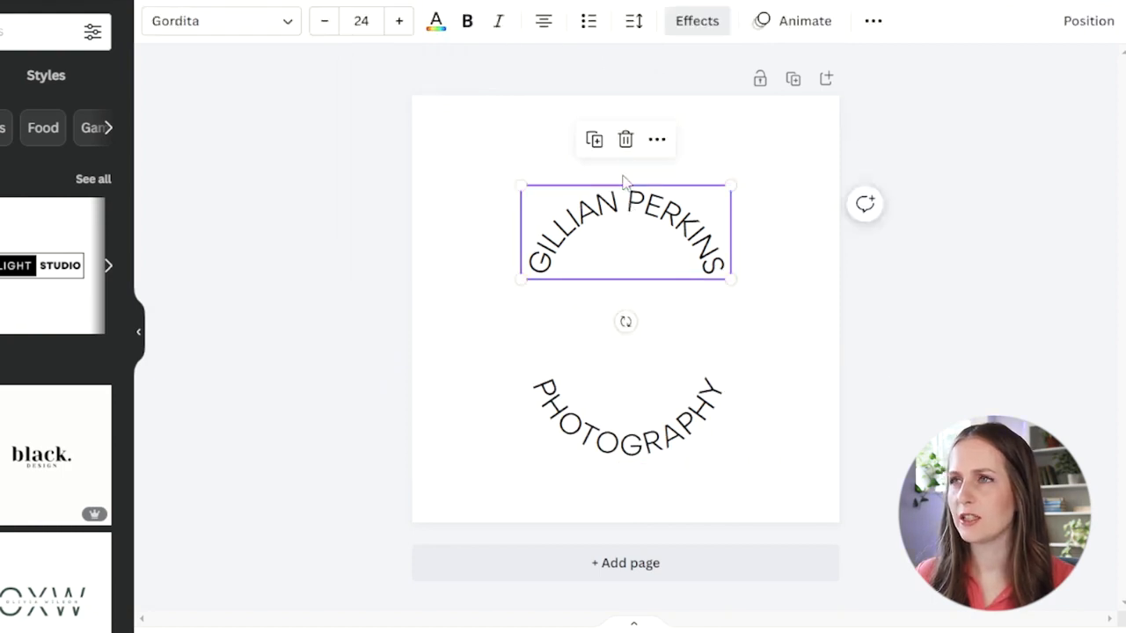
{"action": "left_click", "coordinate": [635, 22]}
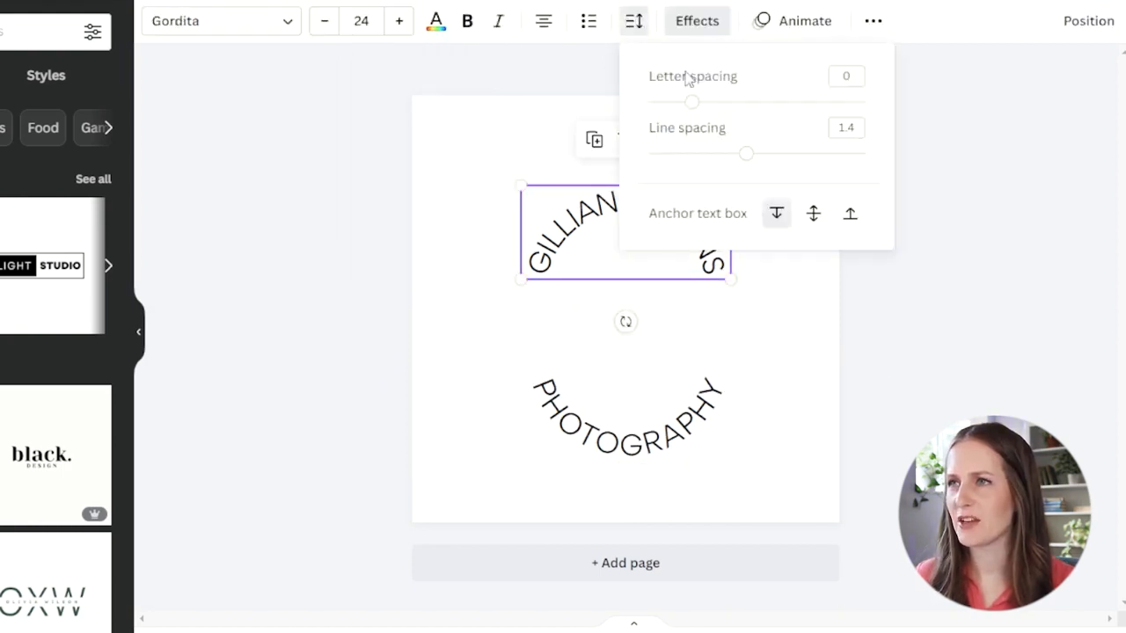
{"action": "left_click_drag", "start_coordinate": [695, 109], "coordinate": [779, 126]}
{"action": "left_click", "coordinate": [683, 416]}
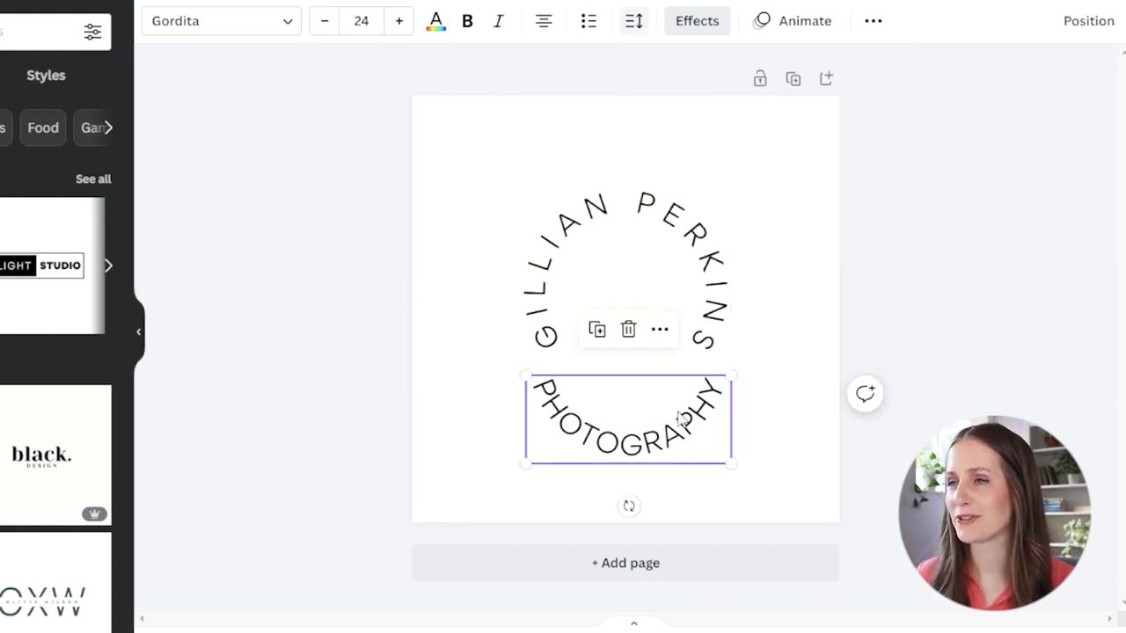
{"action": "left_click", "coordinate": [641, 29]}
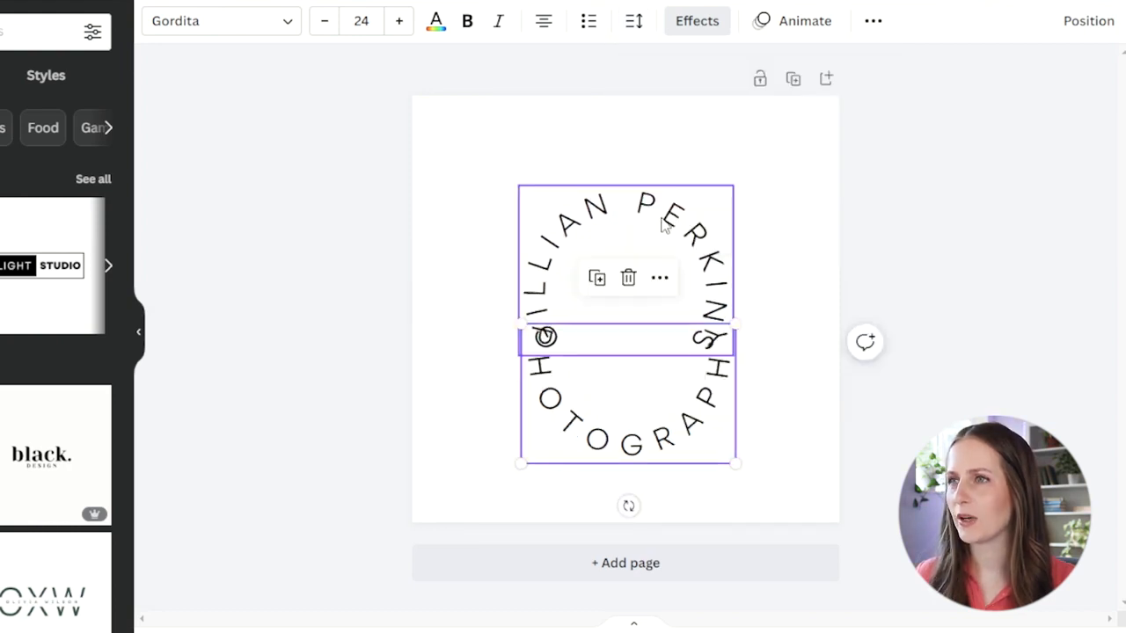
{"action": "left_click", "coordinate": [664, 225]}
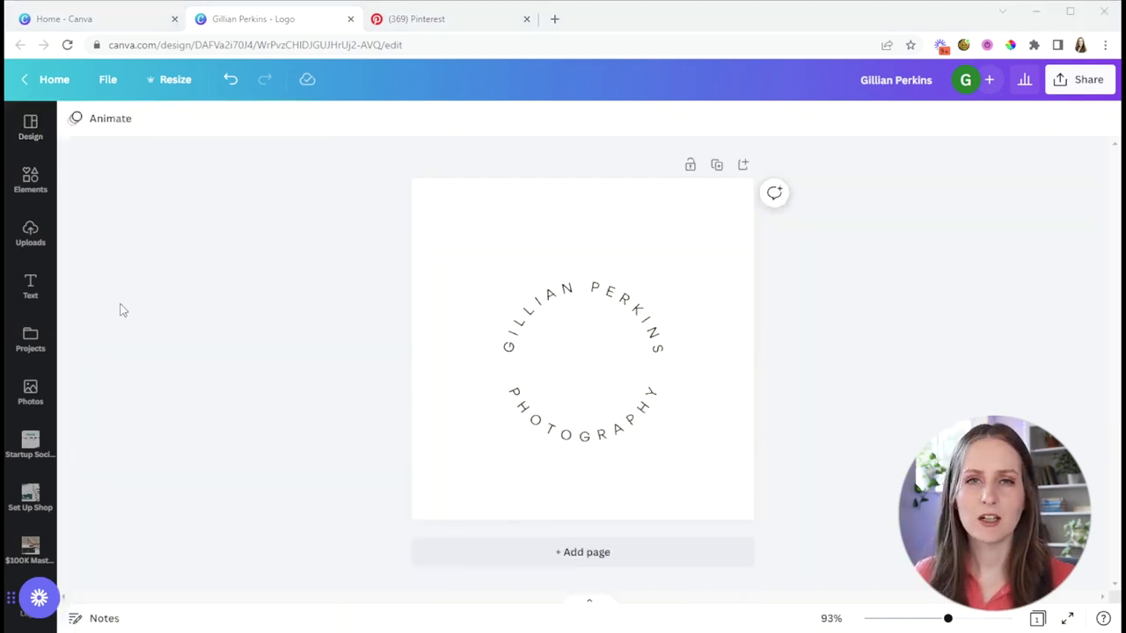
Step: Add a heading with the initials "GP" in the middle of the text circle
{"action": "left_click", "coordinate": [41, 284]}
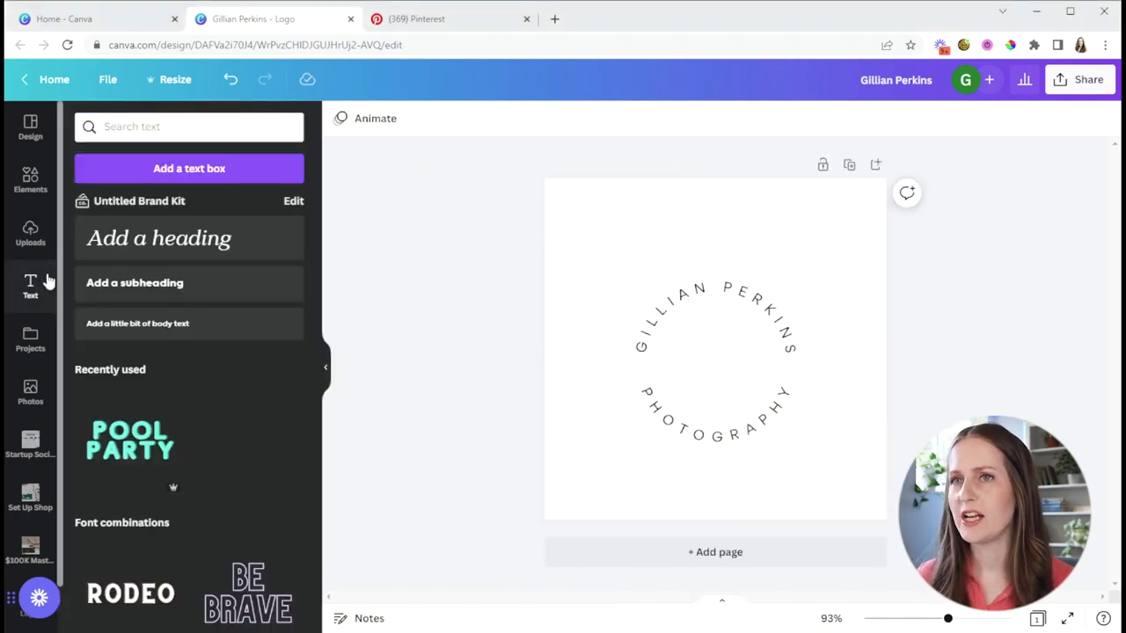
{"action": "left_click", "coordinate": [167, 233]}
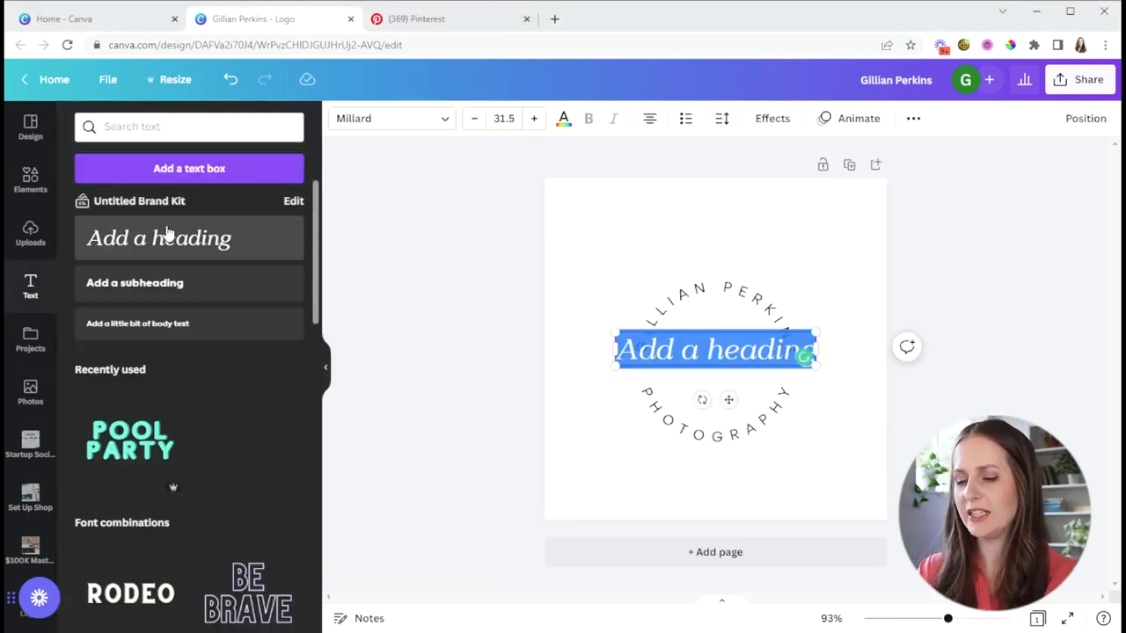
{"action": "type", "text": "GF"}
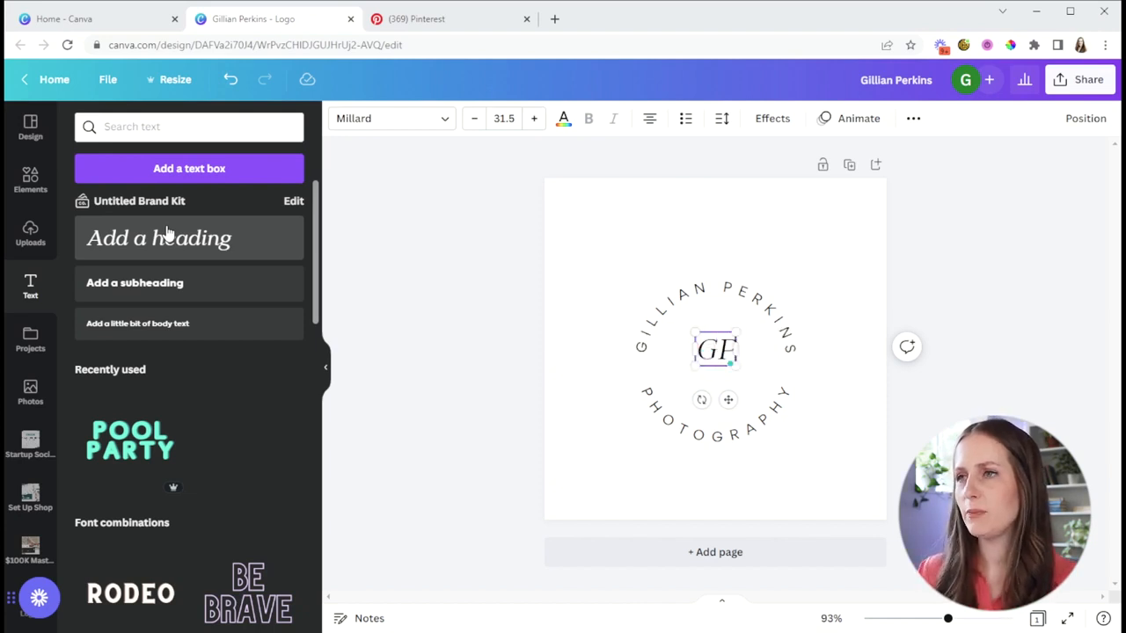
Step: Set the GP initials in the Josefin Sans Regular font and choose a larger font size for them
{"action": "left_click", "coordinate": [444, 123]}
{"action": "type", "text": "gordit"}
{"action": "key", "text": "BackSpace"}
{"action": "key", "text": "BackSpace"}
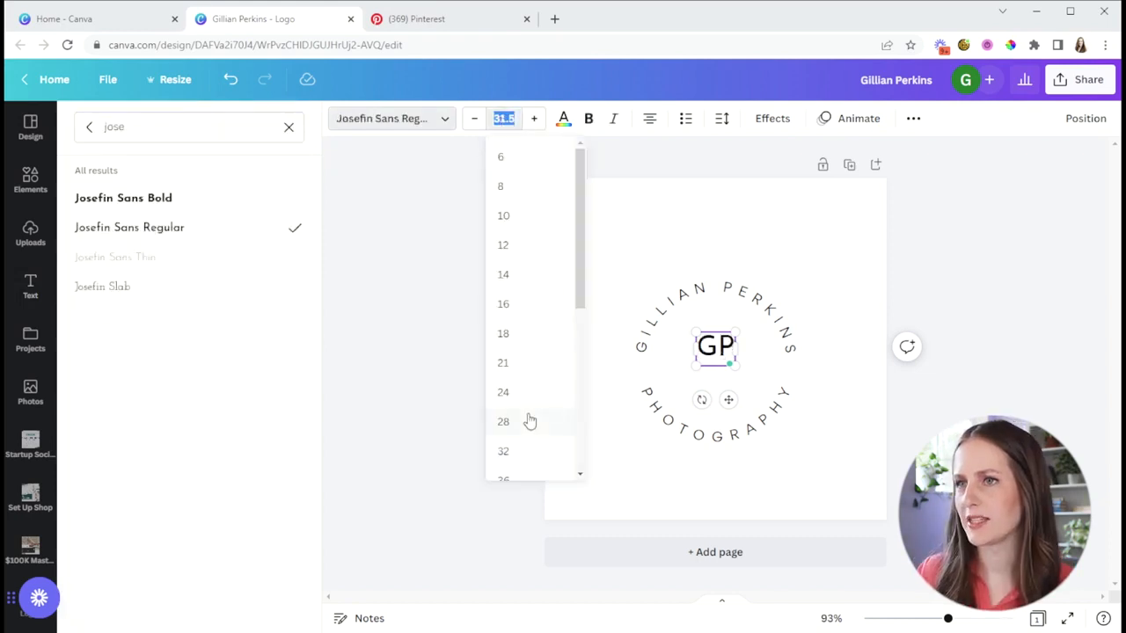
{"action": "scroll", "coordinate": [528, 420], "scroll_direction": "down", "scroll_amount": 3}
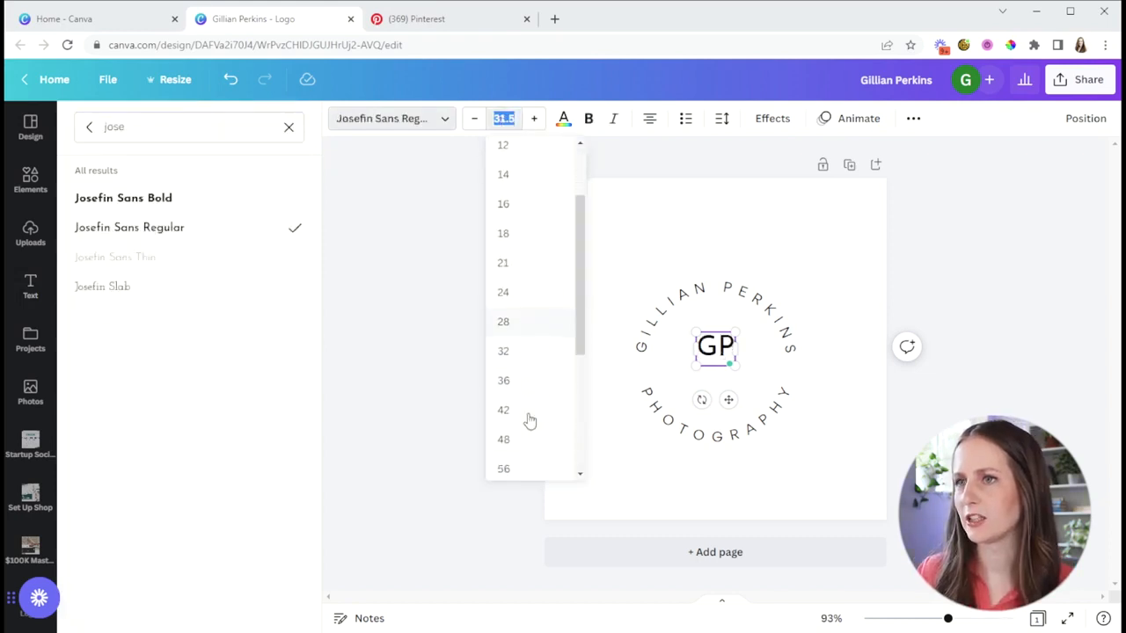
{"action": "left_click", "coordinate": [504, 422]}
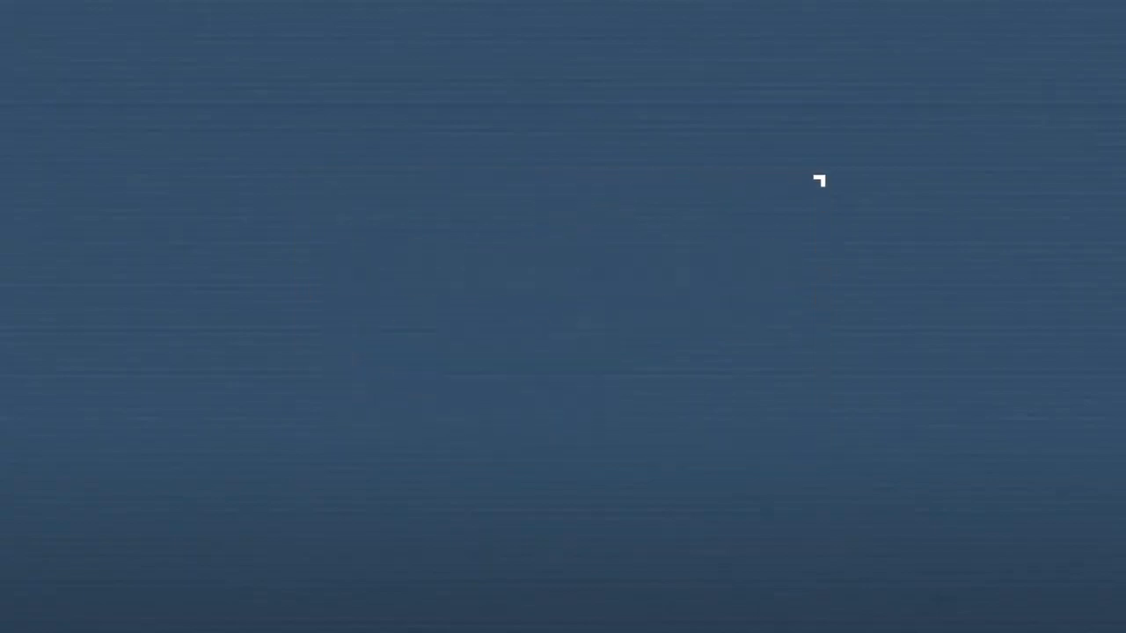
Step: Select all the logo text together, scale it up to nearly fill the page, and centre it
{"action": "left_click_drag", "start_coordinate": [417, 144], "coordinate": [811, 538]}
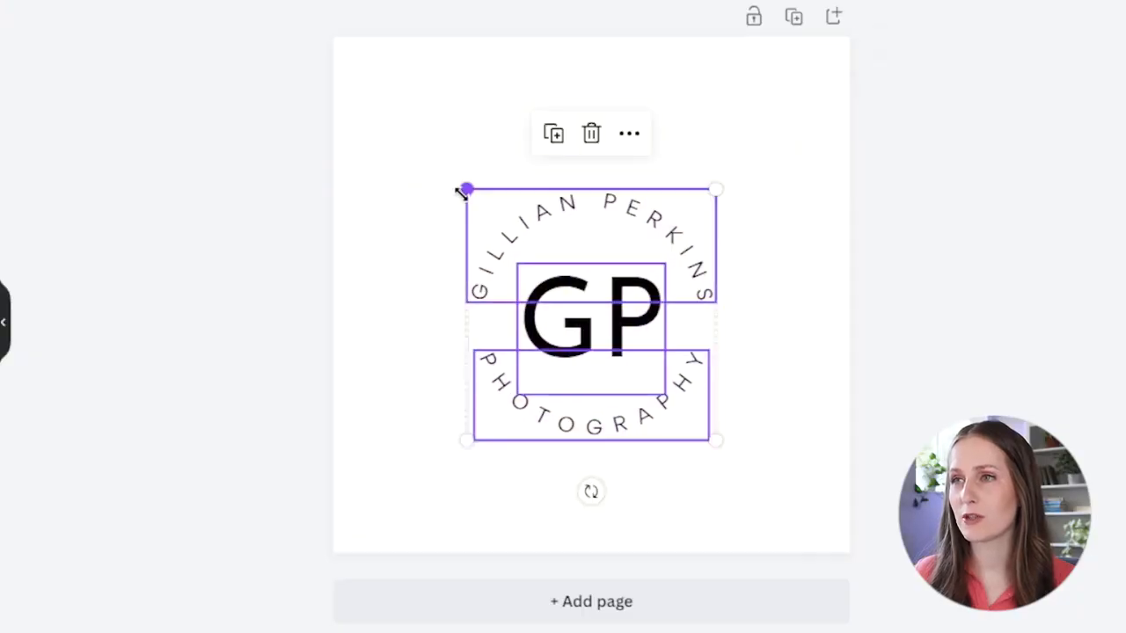
{"action": "left_click_drag", "start_coordinate": [461, 191], "coordinate": [373, 60]}
{"action": "left_click_drag", "start_coordinate": [713, 440], "coordinate": [835, 536]}
{"action": "mouse_move", "coordinate": [683, 428]}
{"action": "left_mouse_down"}
{"action": "mouse_move", "coordinate": [701, 427]}
{"action": "mouse_move", "coordinate": [683, 413]}
{"action": "left_mouse_up"}
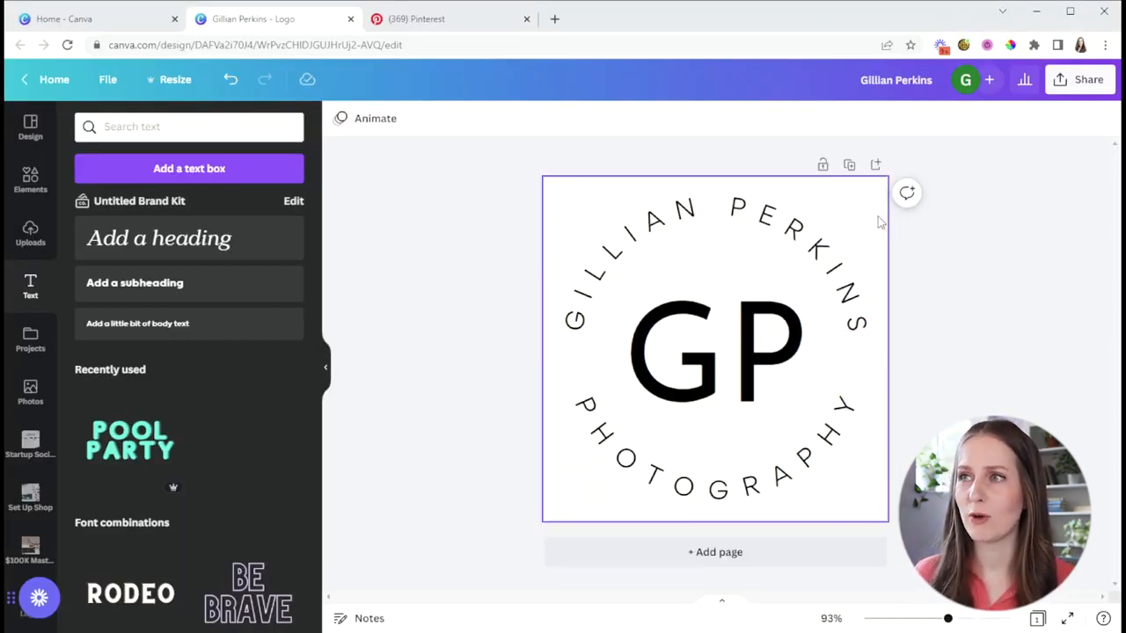
Step: Download the logo as a PNG with a transparent background
{"action": "left_click", "coordinate": [1085, 79]}
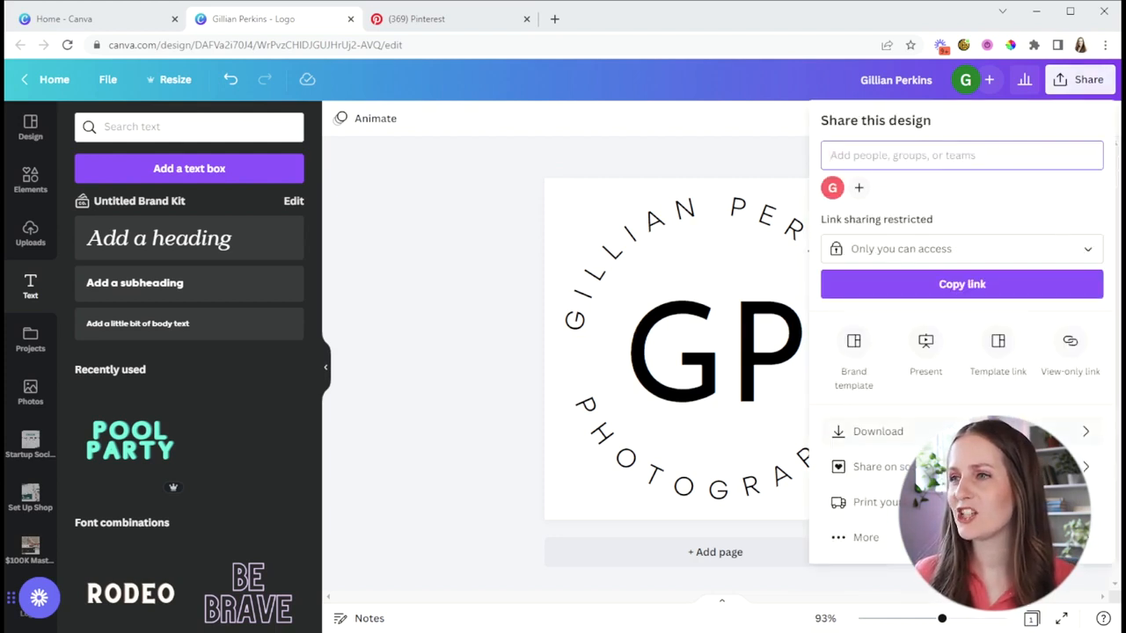
{"action": "left_click", "coordinate": [887, 434]}
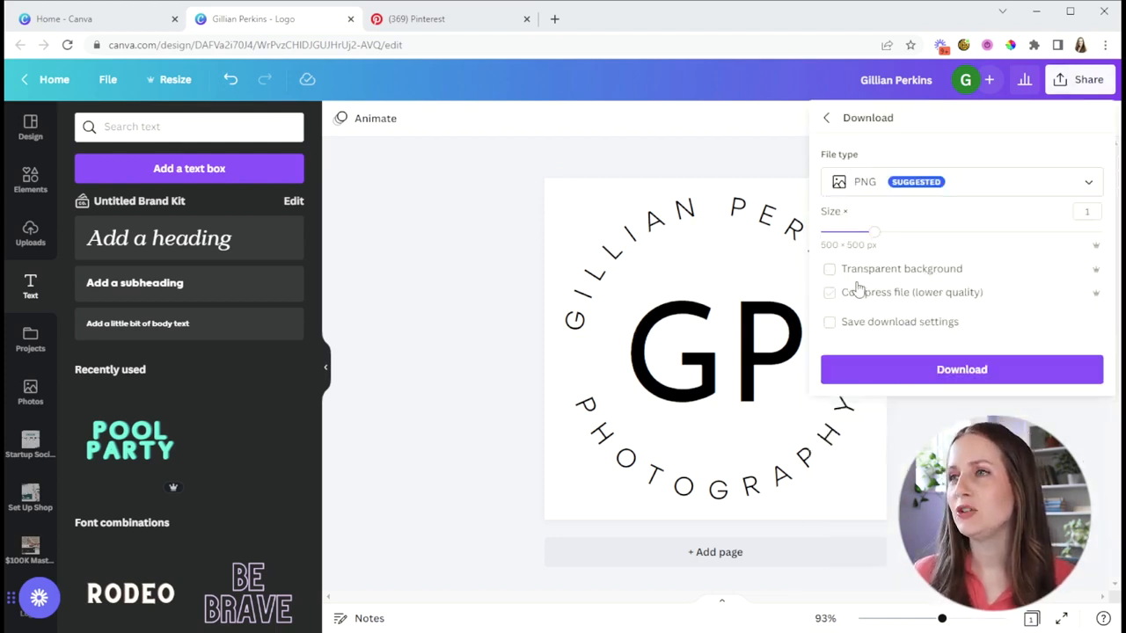
{"action": "left_click", "coordinate": [830, 269]}
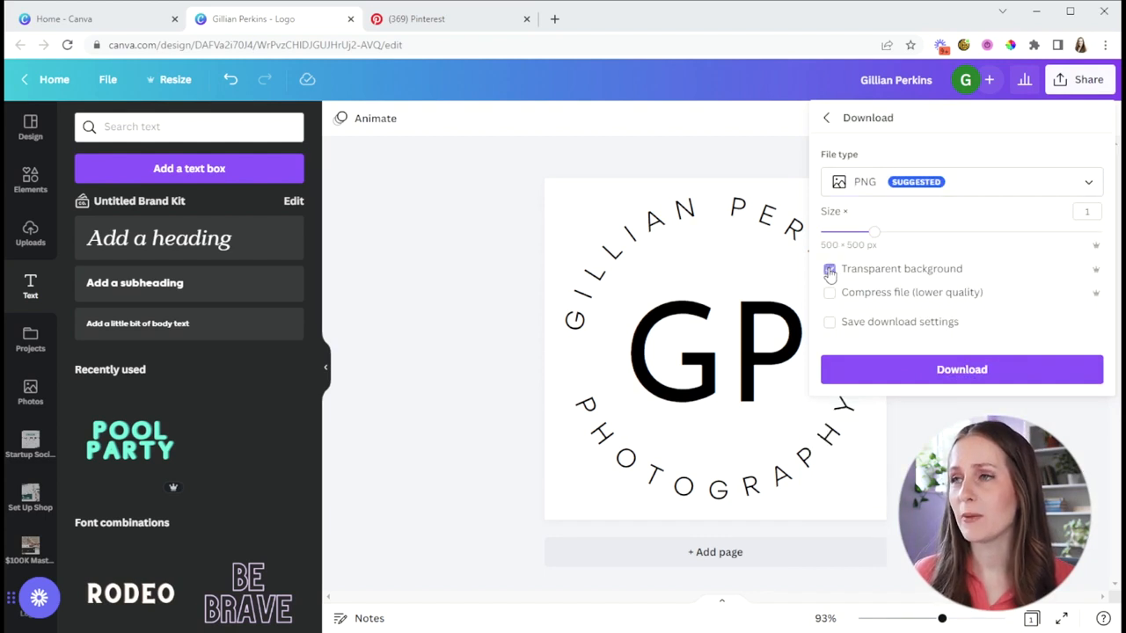
{"action": "left_click", "coordinate": [967, 372]}
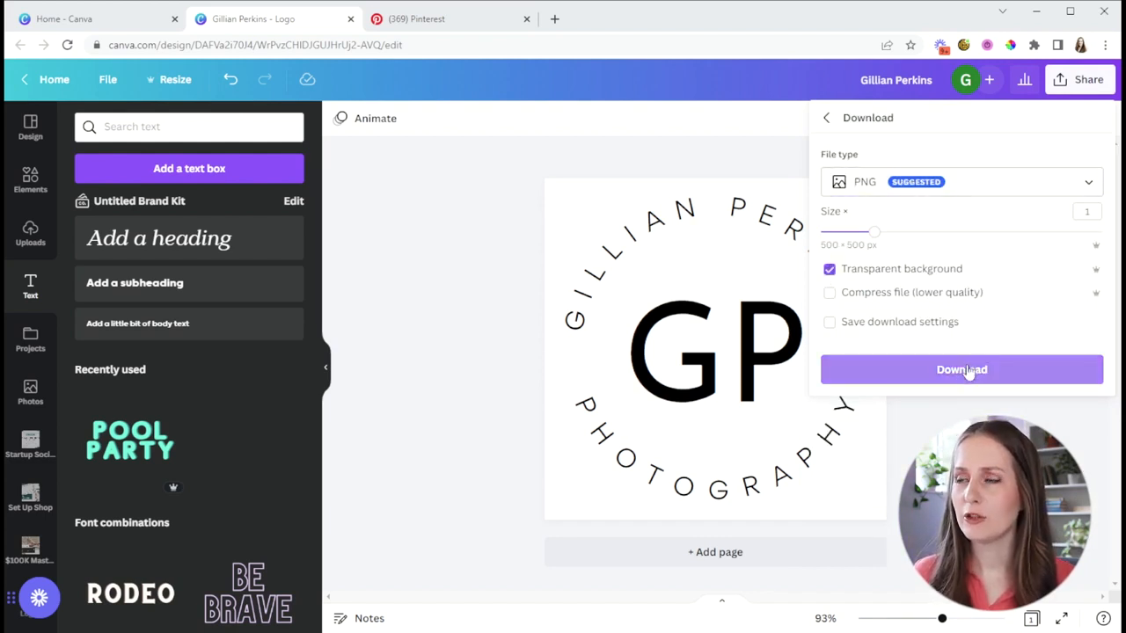
Step: Download the logo as an SVG with a transparent background
{"action": "left_click", "coordinate": [1080, 79]}
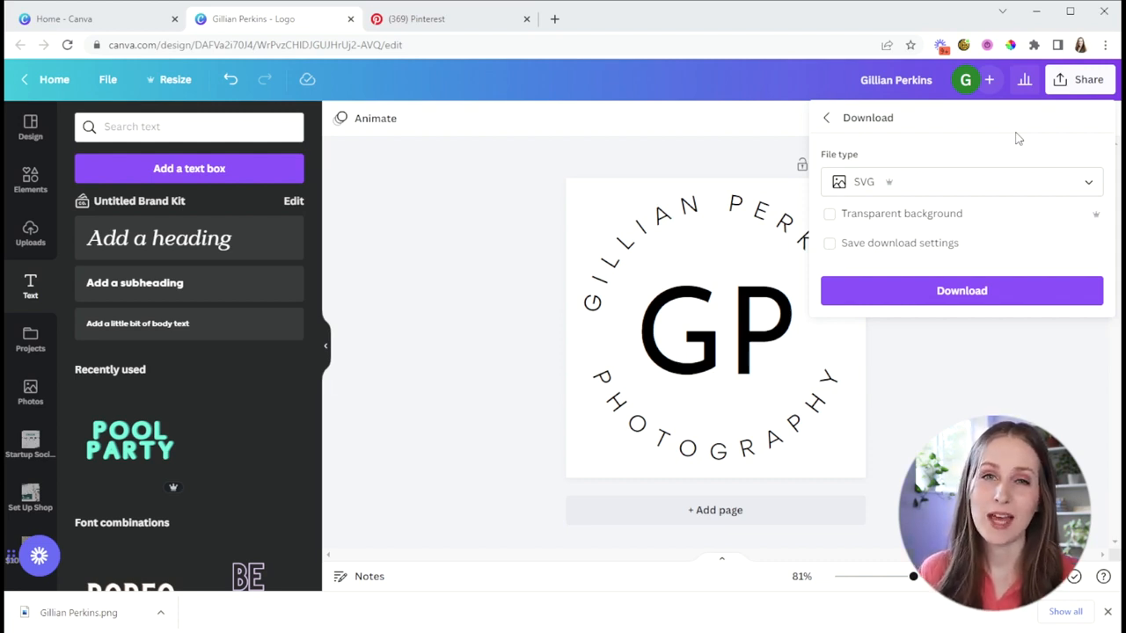
{"action": "left_click", "coordinate": [829, 215]}
{"action": "left_click", "coordinate": [906, 298]}
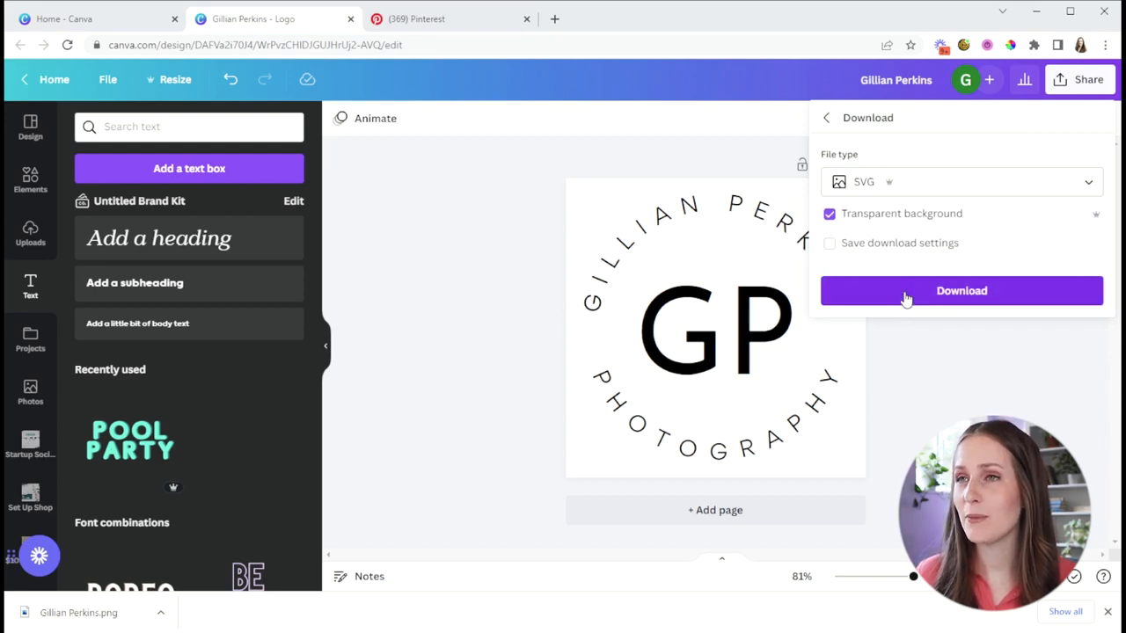
Step: Open the remove.bg website in a new browser tab
{"action": "left_click", "coordinate": [554, 18]}
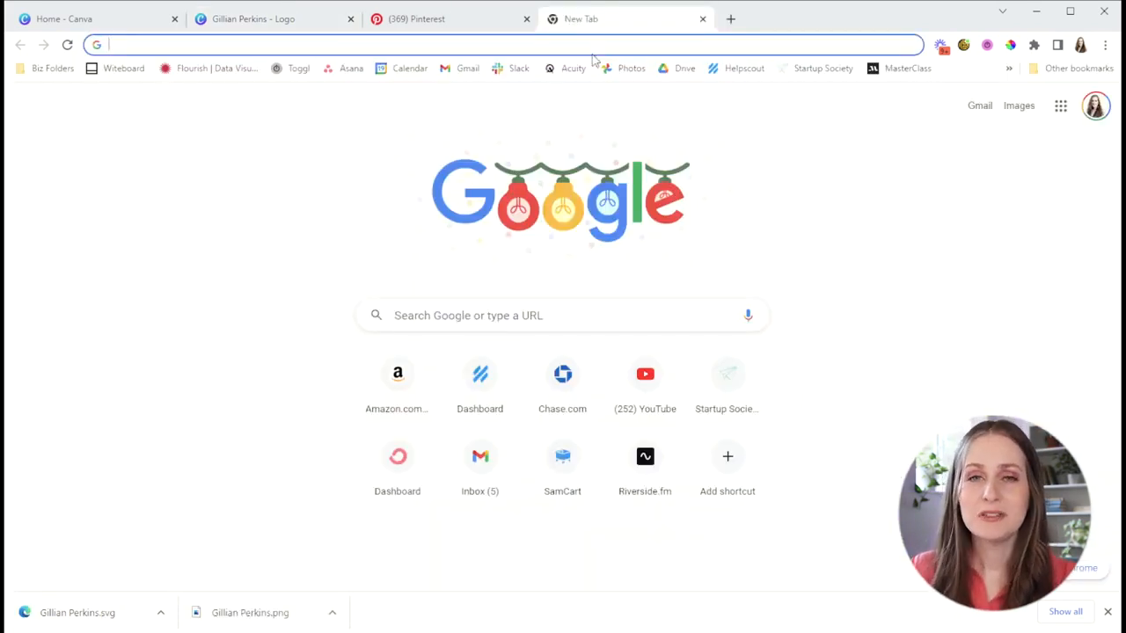
{"action": "type", "text": "remo"}
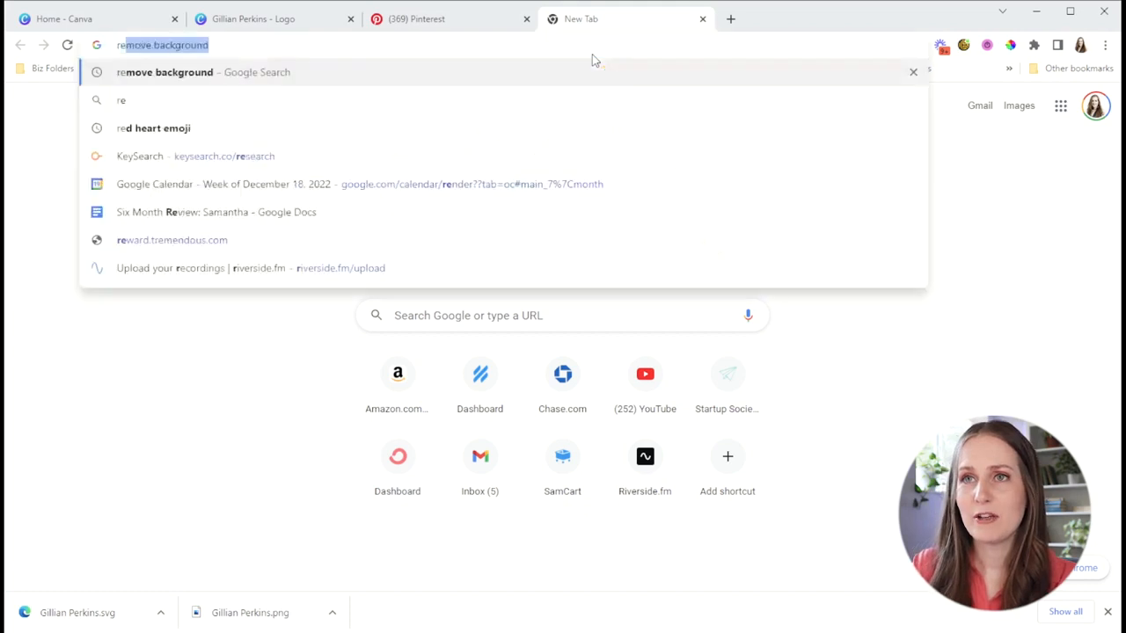
{"action": "type", "text": "ve.b"}
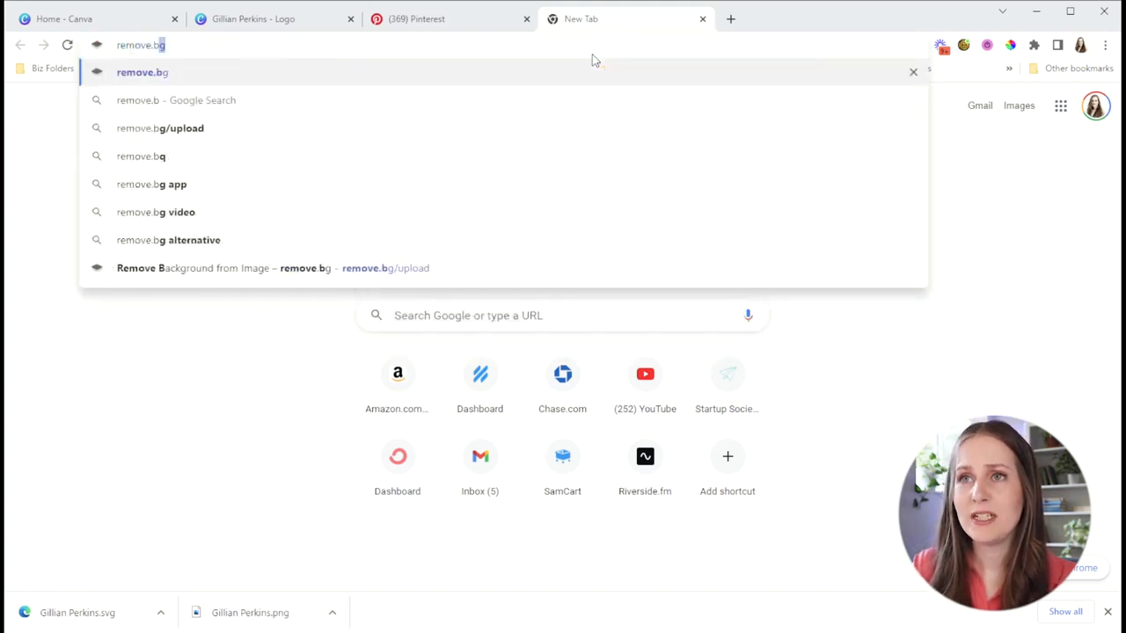
{"action": "type", "text": "g"}
{"action": "key", "text": "Return"}
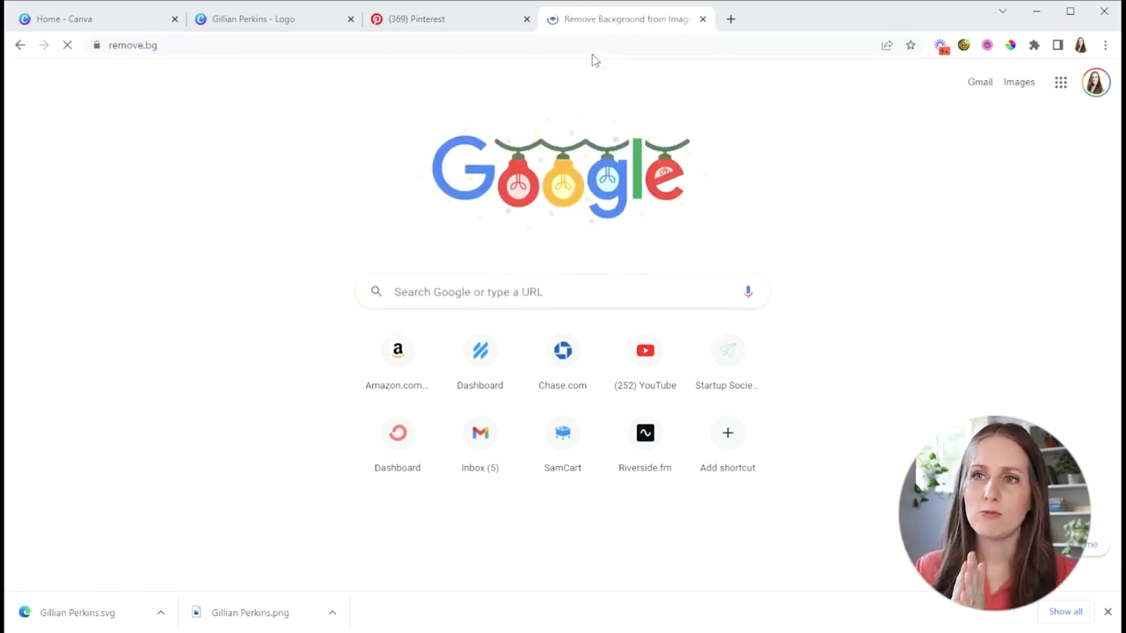